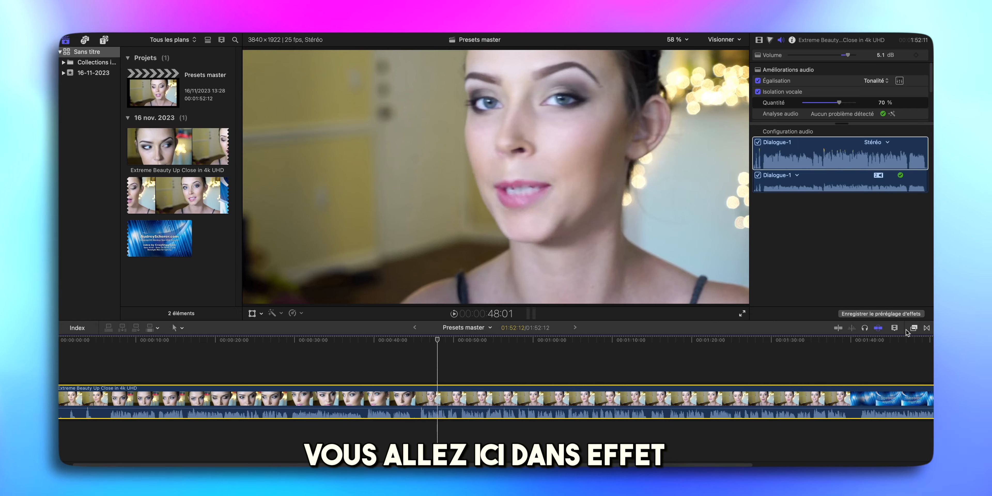
Search the installed effects for "regla" to find the saved sound preset.
click(913, 328)
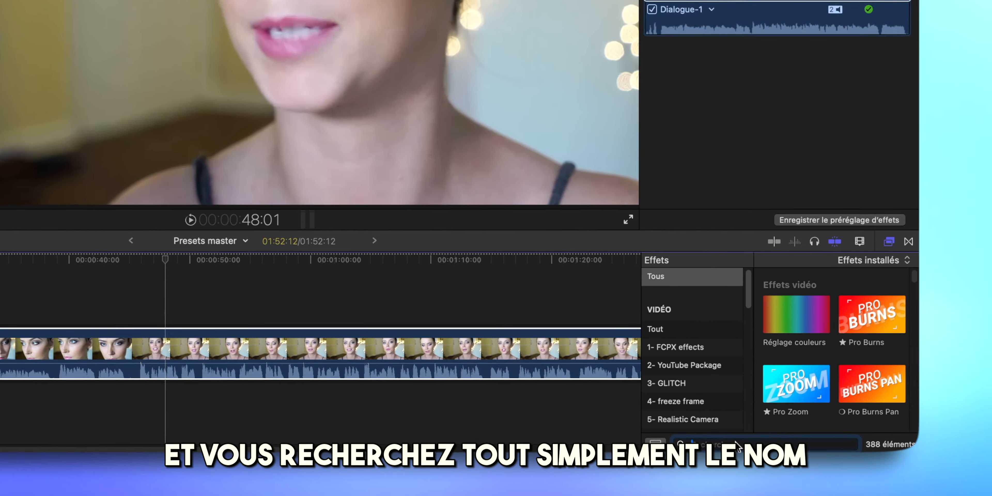
click(795, 455)
text(regla)
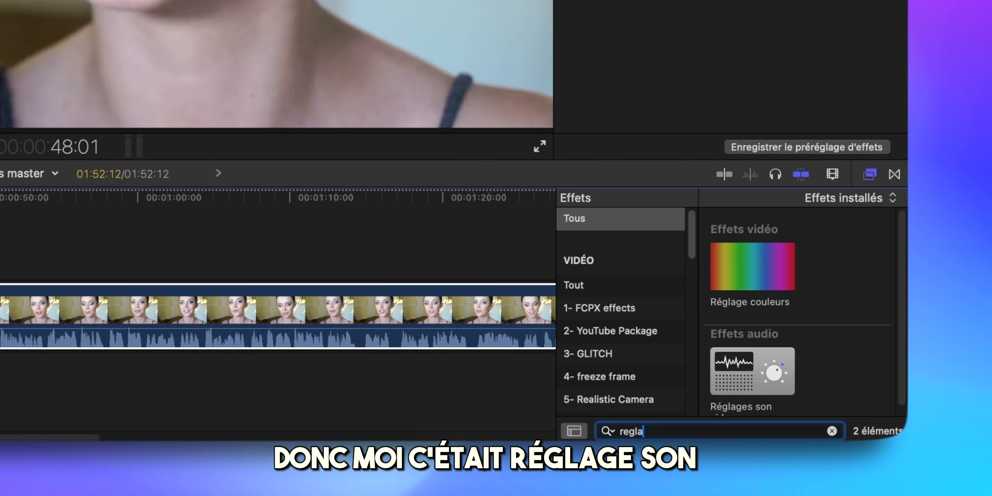
scroll(863, 288, down, 1)
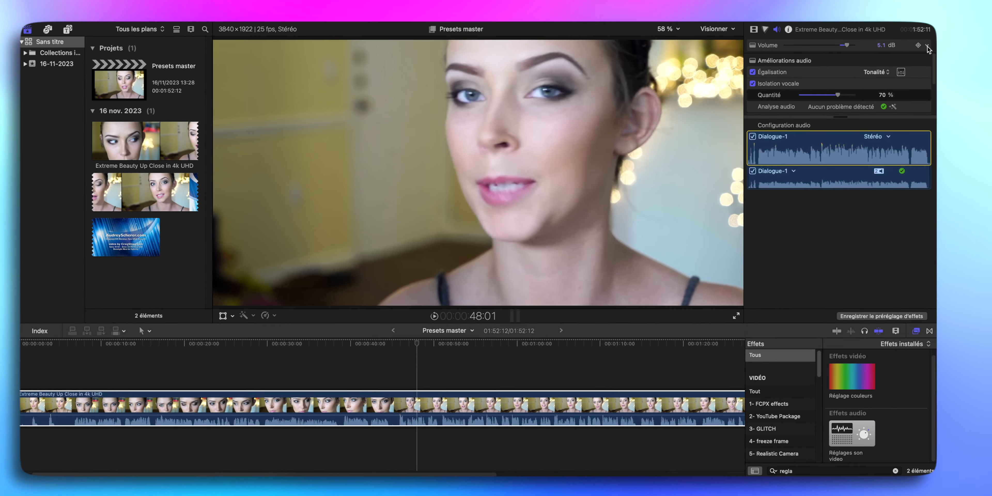
Reset the beauty clip's volume and audio enhancements to their defaults.
click(925, 55)
click(920, 63)
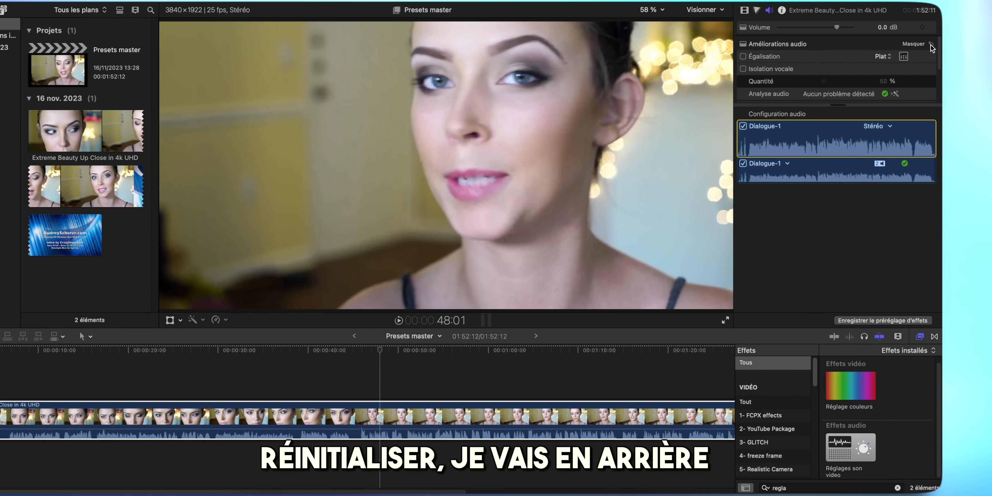
click(931, 45)
scroll(889, 88, down, 2)
scroll(895, 88, up, 2)
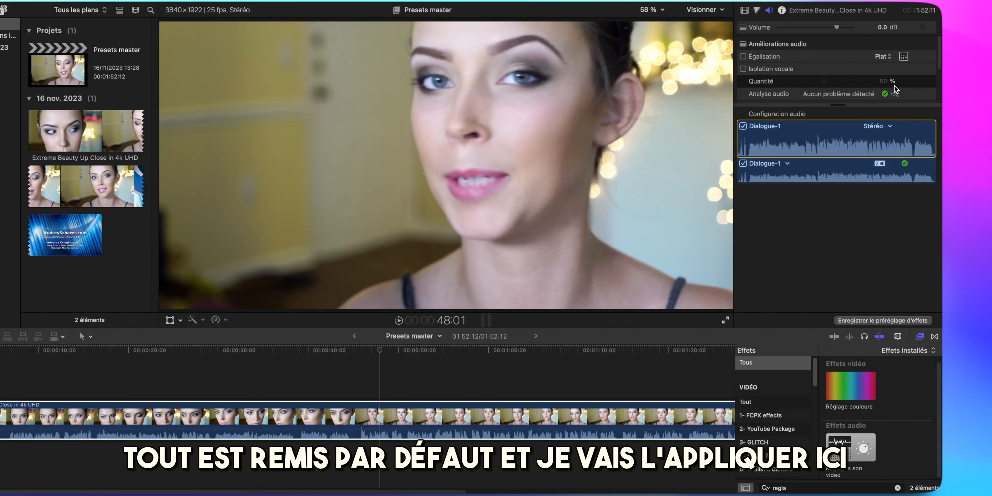
Apply the saved audio preset Réglages son video to the beauty clip.
drag(851, 448, 586, 423)
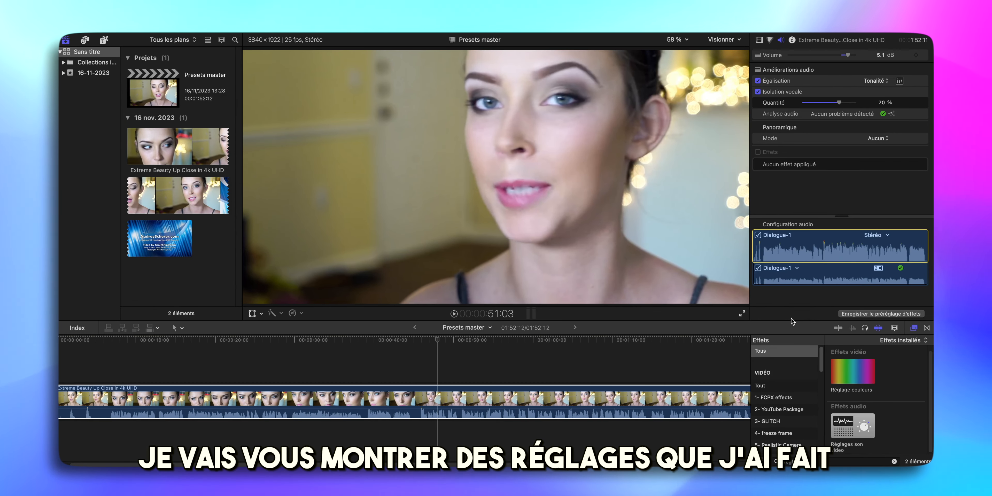
click(348, 370)
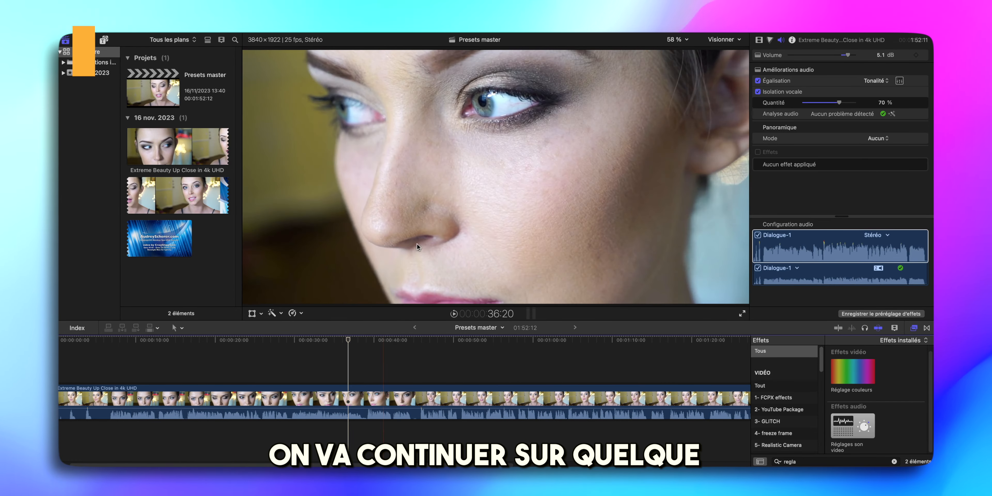
Place a Blank title above the beauty clip, starting at about 40 seconds and lasting 14:22.
click(103, 42)
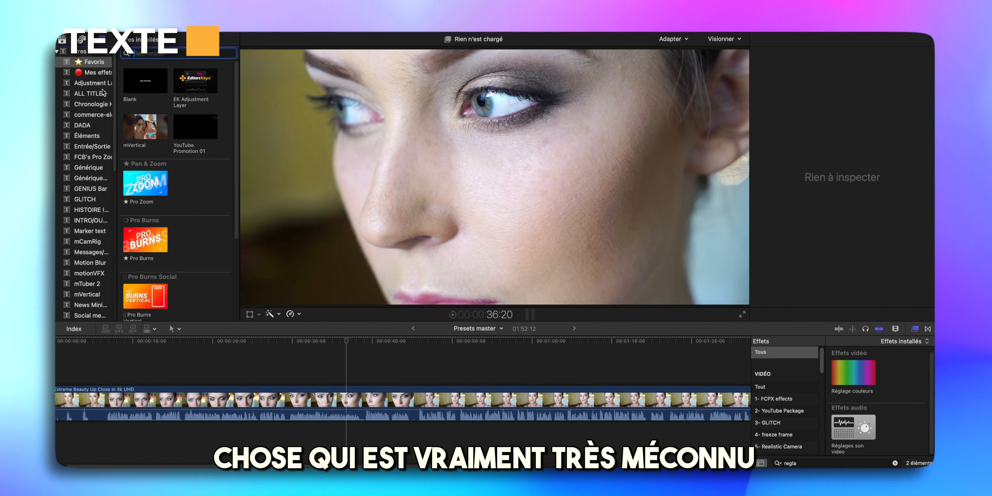
drag(365, 344, 488, 383)
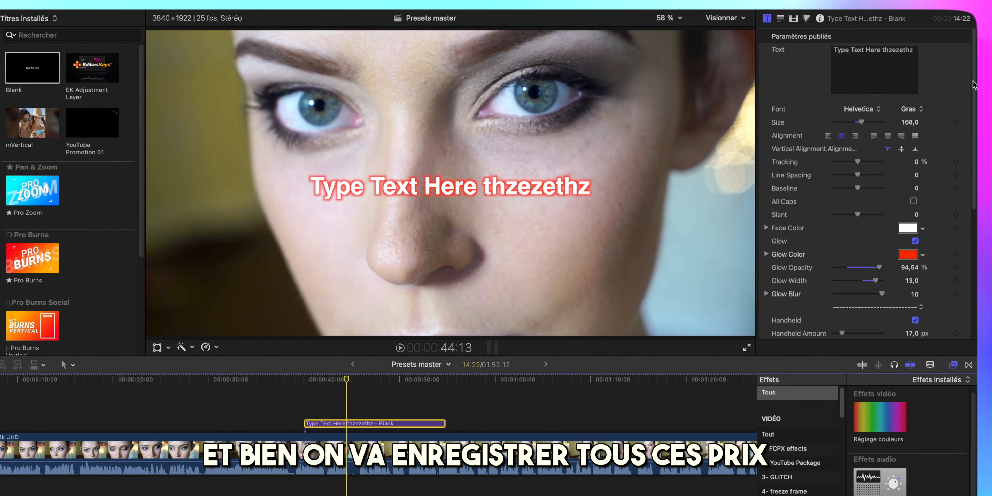
Review the Blank title's published parameters and its text formatting settings.
scroll(906, 185, down, 5)
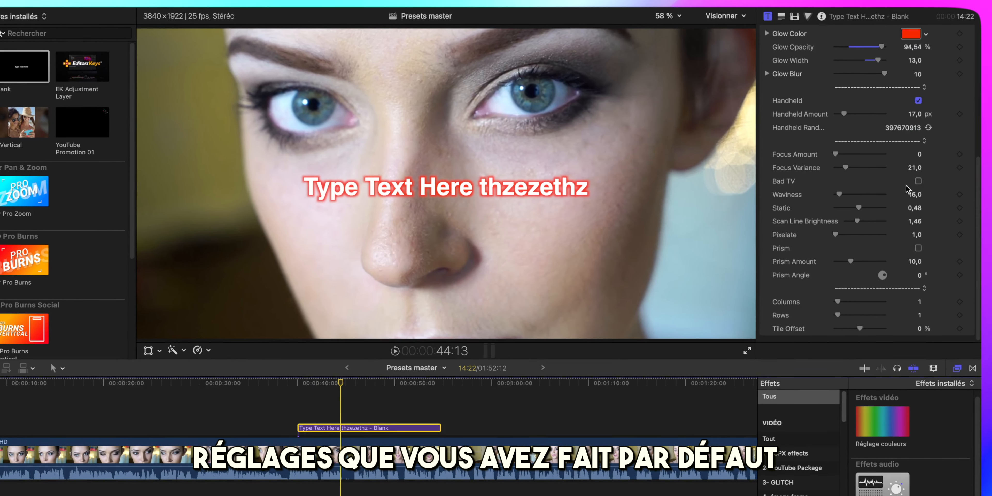
scroll(905, 186, up, 9)
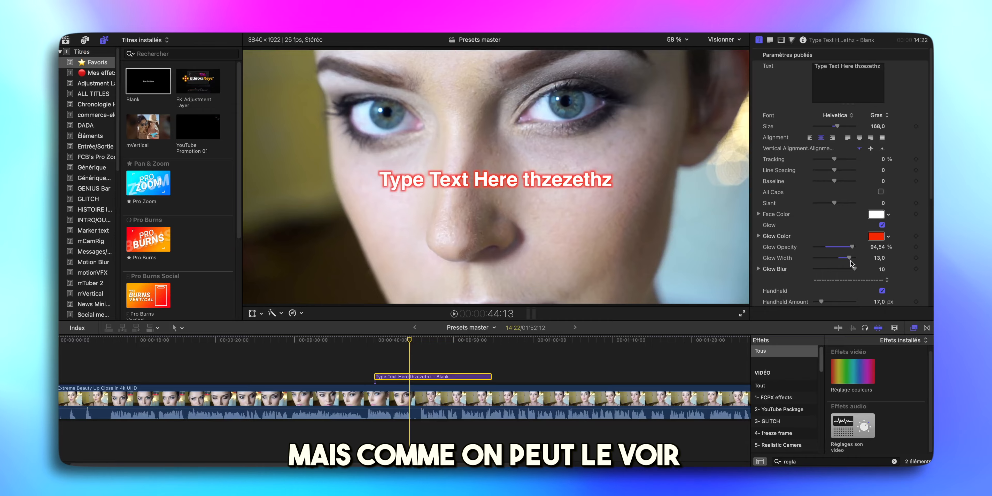
scroll(901, 304, down, 5)
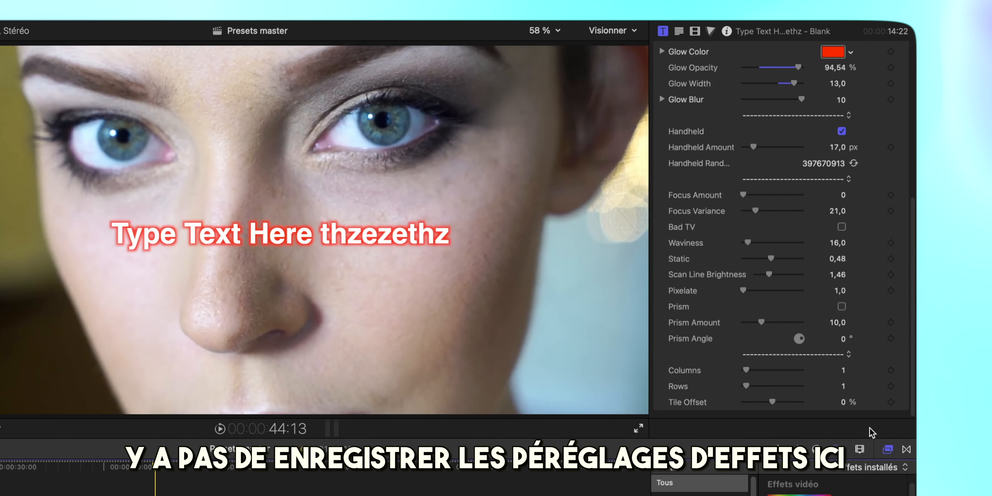
click(679, 32)
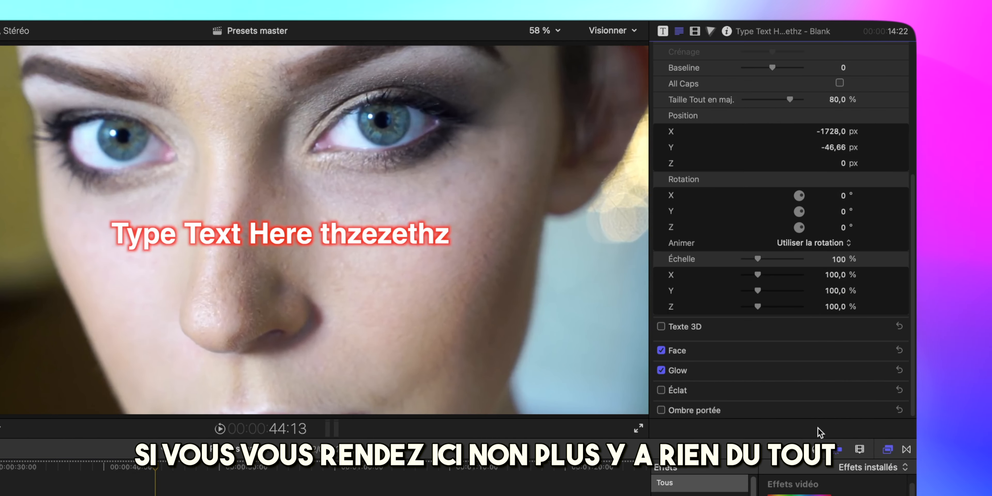
scroll(838, 112, up, 1)
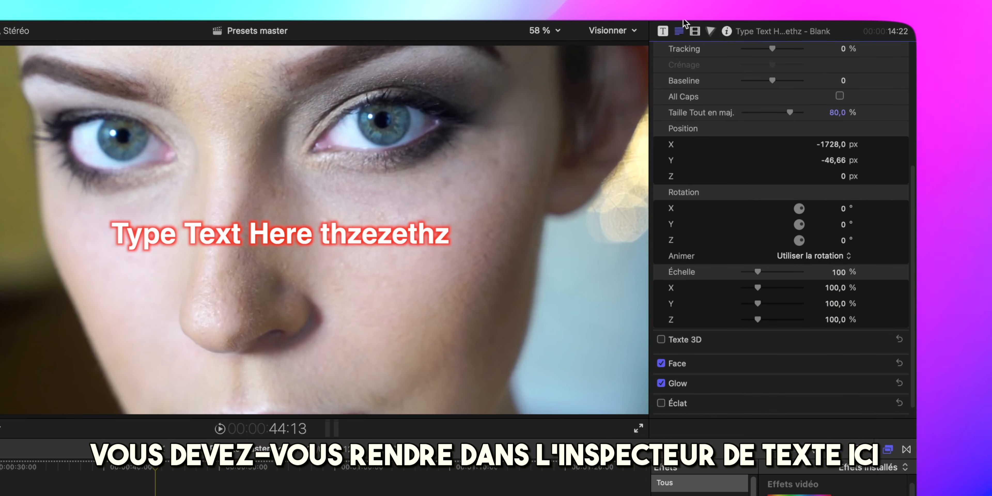
scroll(791, 270, up, 10)
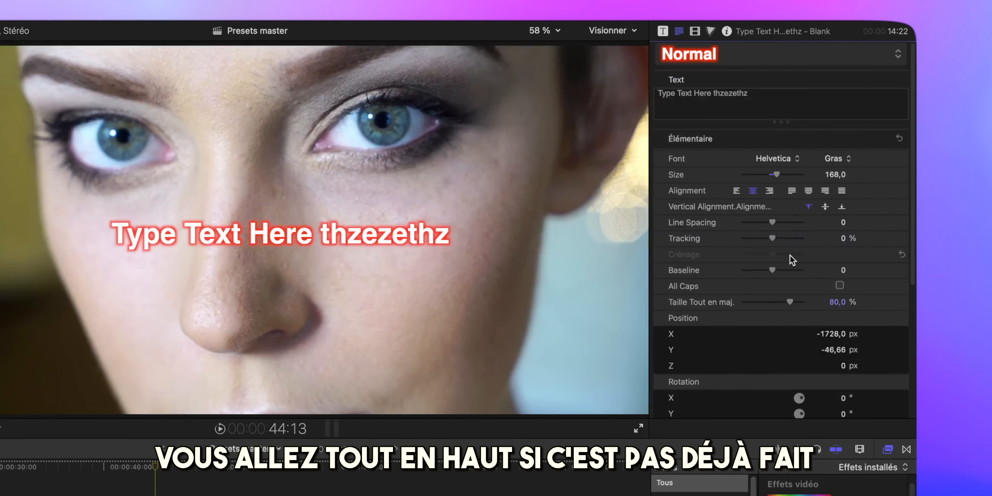
Try a saved subtitle text style on the title and undo the change.
click(800, 61)
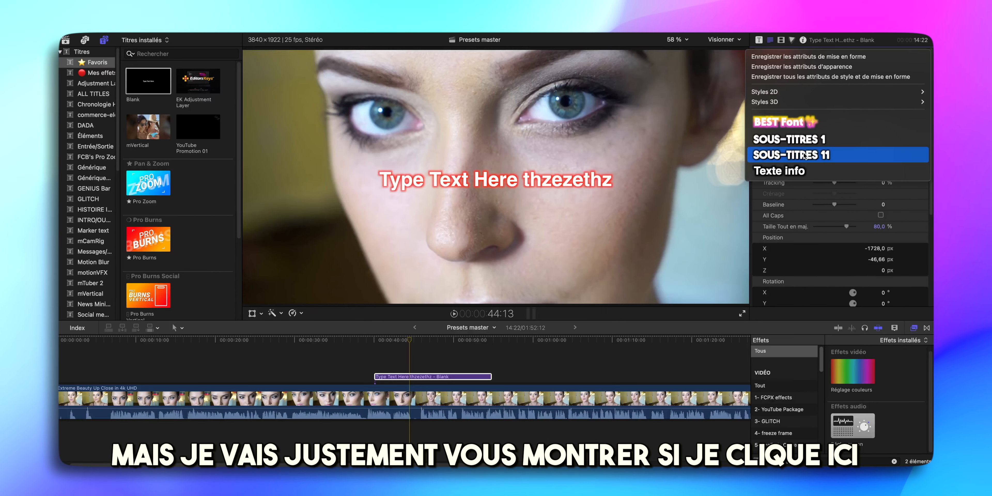
click(756, 184)
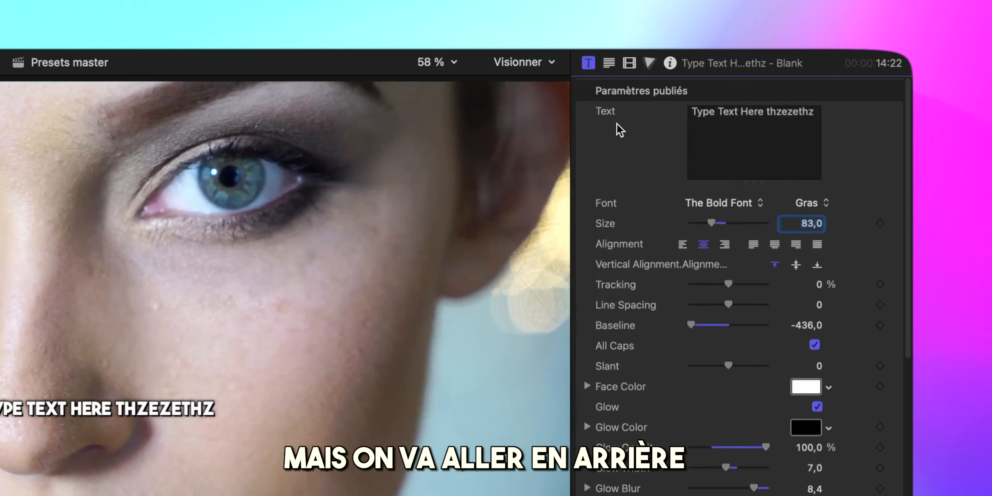
key(super+z)
Save all style and layout attributes of the title as a text preset named "police test".
click(706, 50)
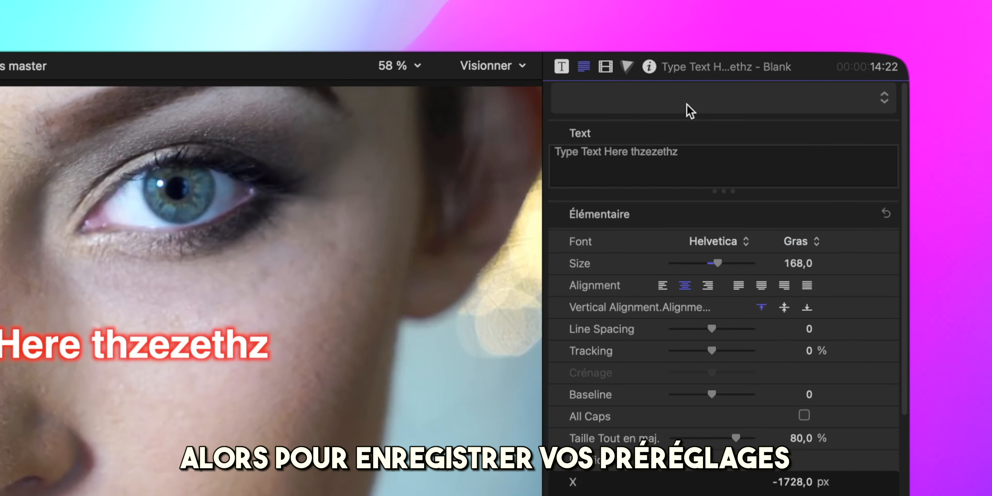
click(702, 100)
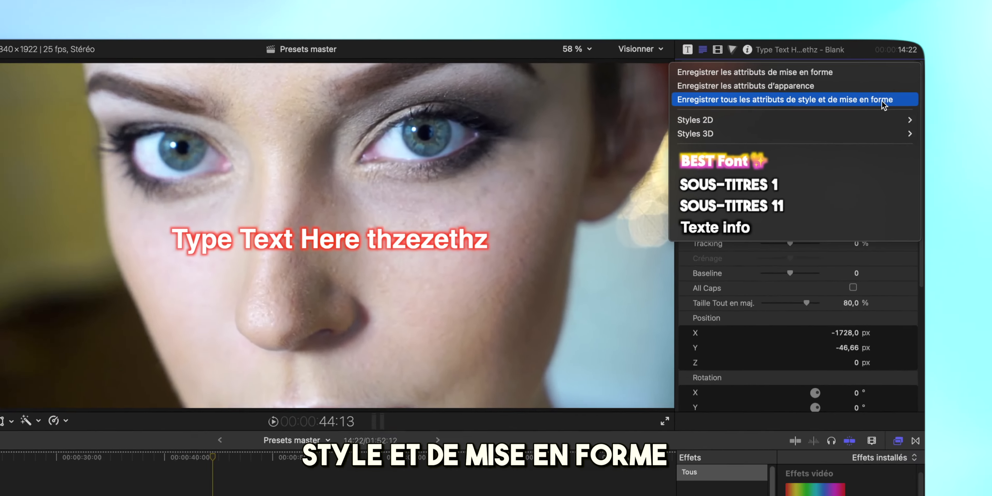
click(883, 103)
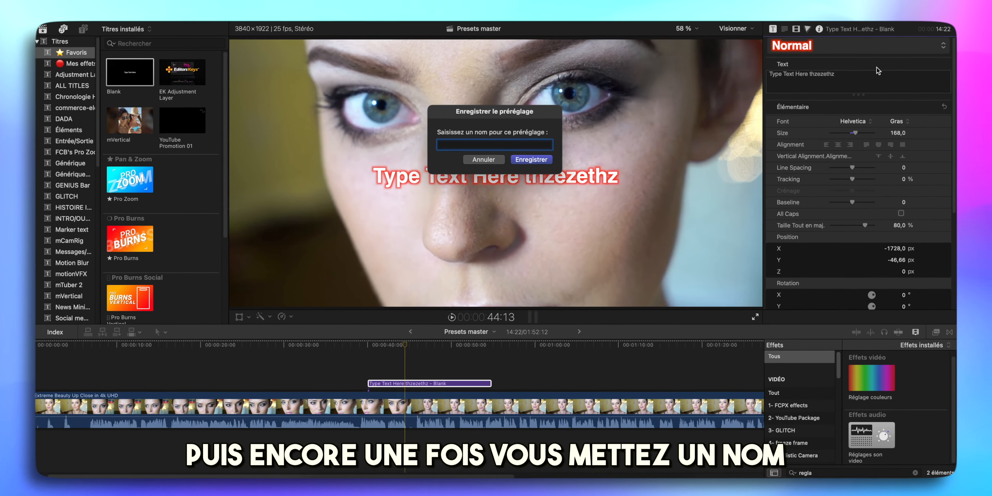
text(police test)
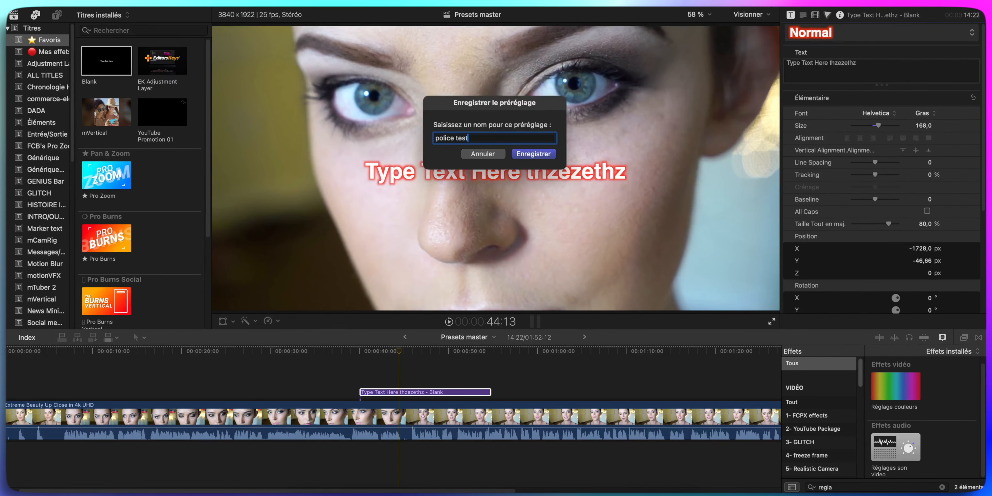
key(Return)
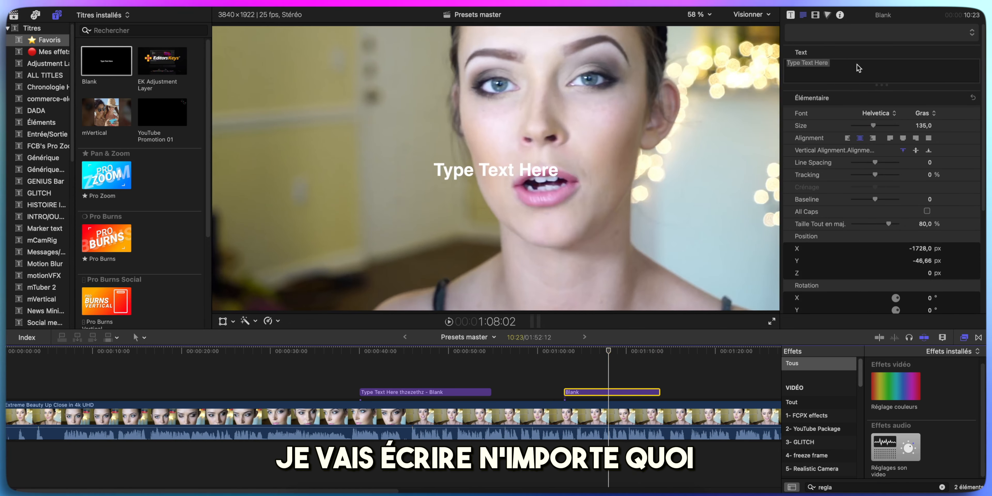
Apply the saved "police test" text preset to the second Blank title.
click(837, 32)
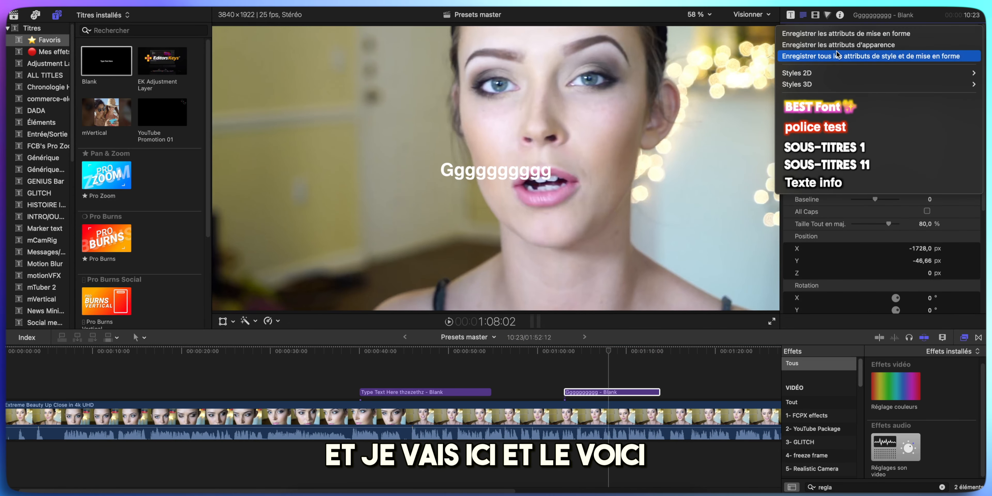
click(802, 127)
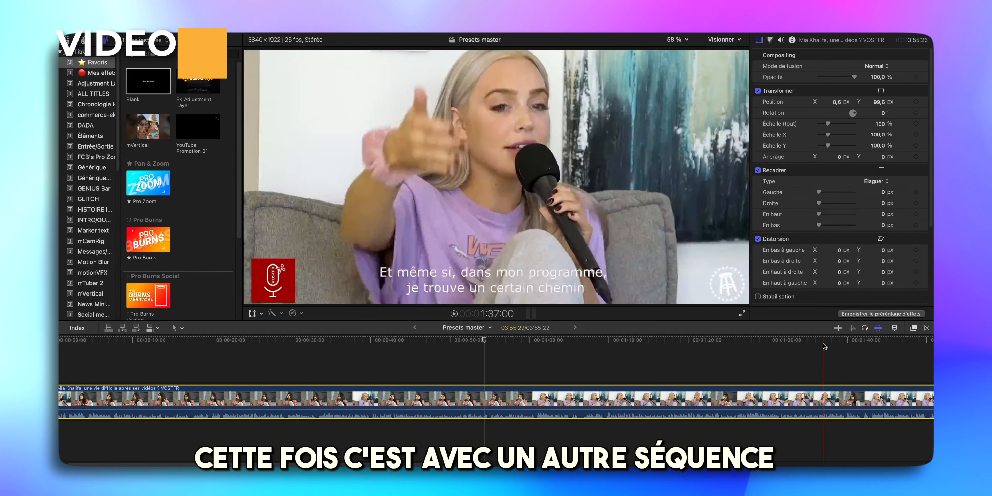
Apply the mLut by motionVFX effect to the interview clip and choose the Cold War LUT.
click(915, 329)
drag(897, 366, 555, 400)
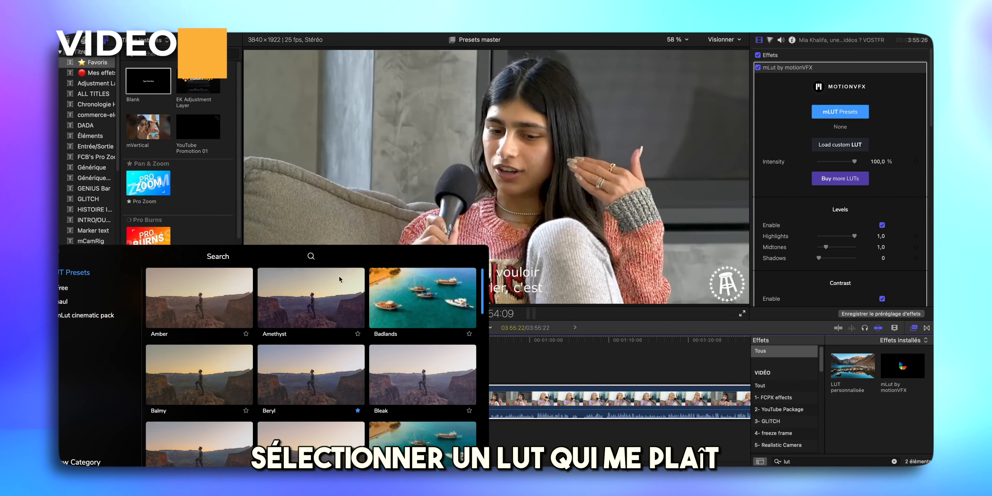
click(310, 373)
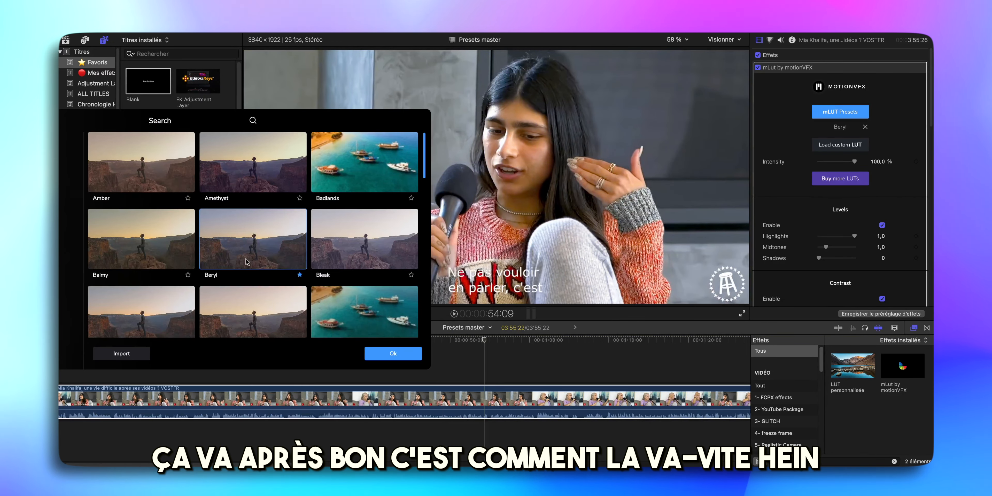
click(293, 300)
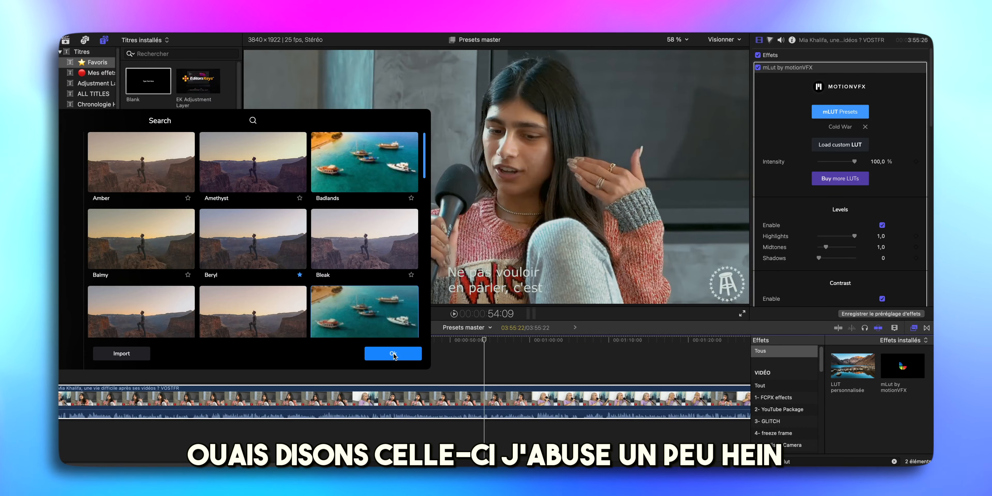
click(393, 353)
Set the mLut levels to highlights 0.75, midtones 2.7 and shadows 0.22, and save the effects preset as "Lut test" in MES EFFETS.
mouse_move(854, 236)
mouse_down()
mouse_move(825, 239)
mouse_move(847, 240)
mouse_up()
drag(820, 259, 828, 259)
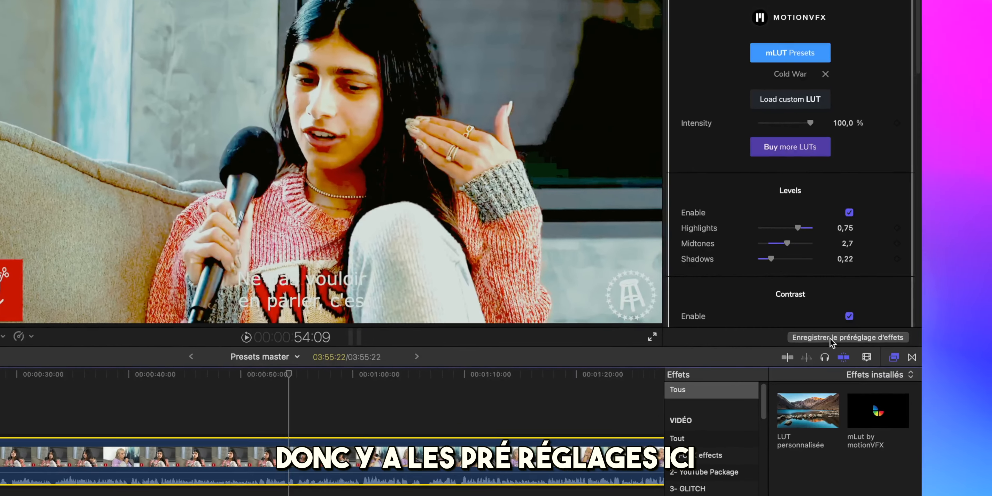
click(830, 352)
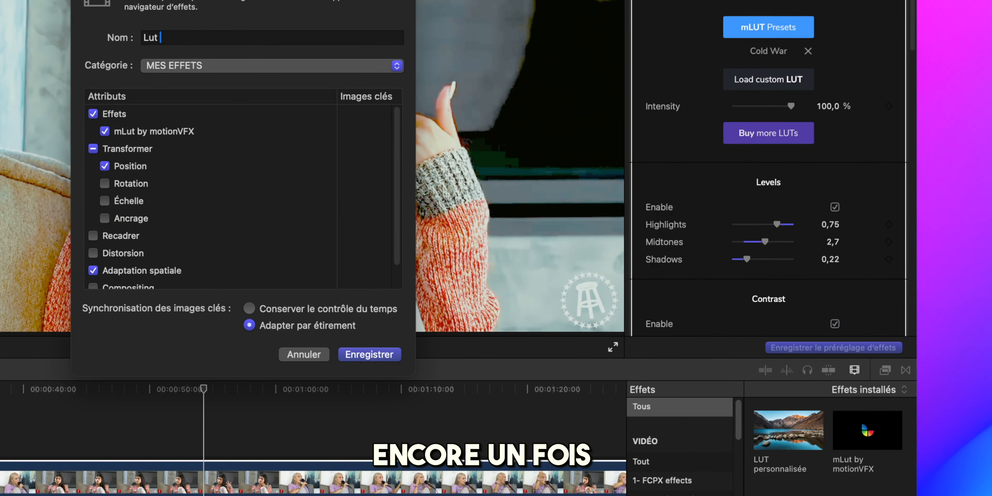
key(Return)
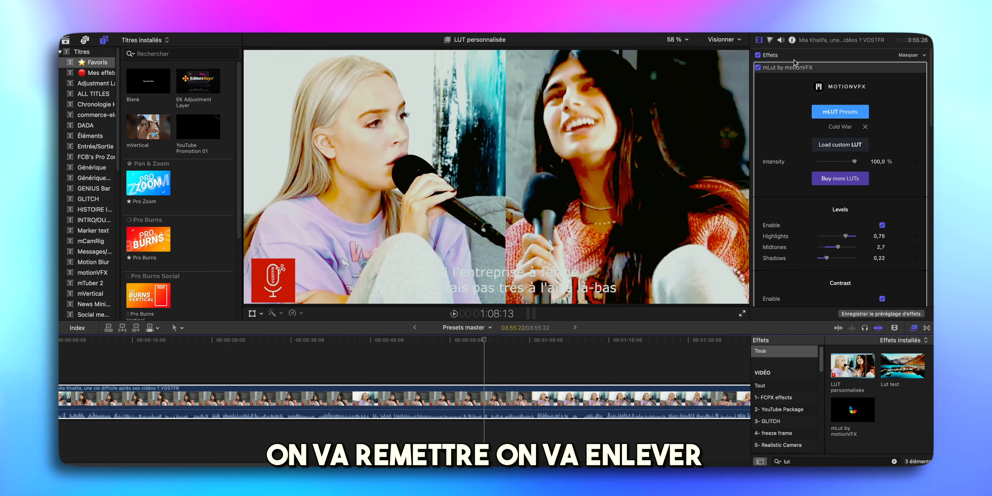
Replace the interview clip's mLut effect with the saved "Lut test" preset.
click(784, 69)
key(Delete)
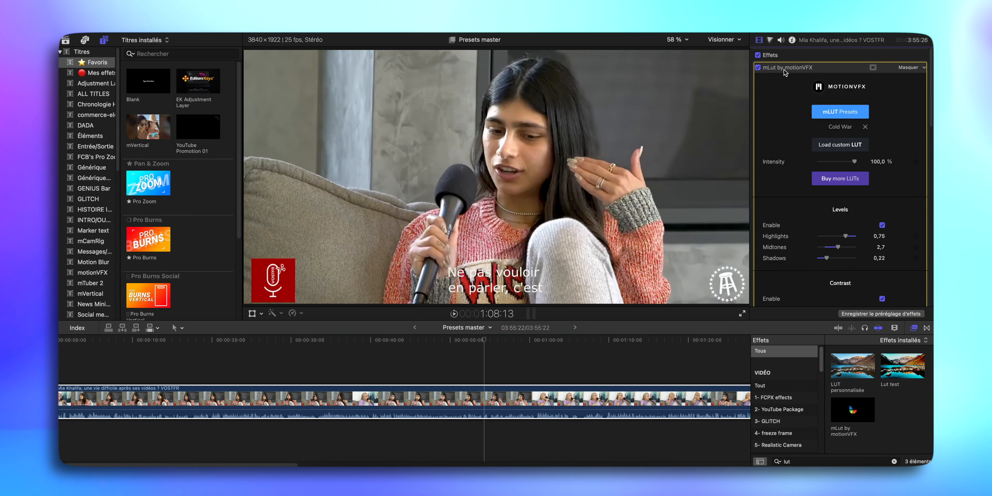
drag(899, 371, 700, 397)
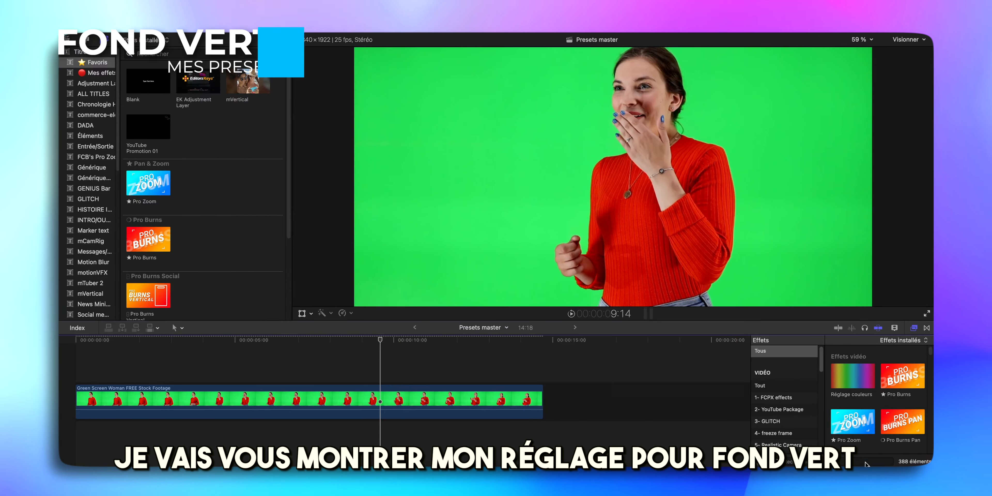
Search the effects for "gree" and apply the GreenScreen preset to the green screen clip.
text(gree)
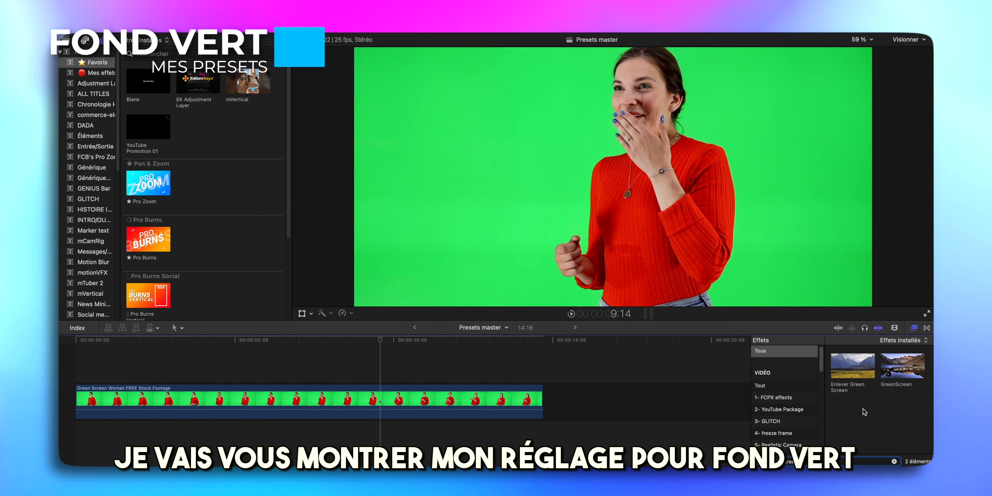
drag(903, 365, 481, 399)
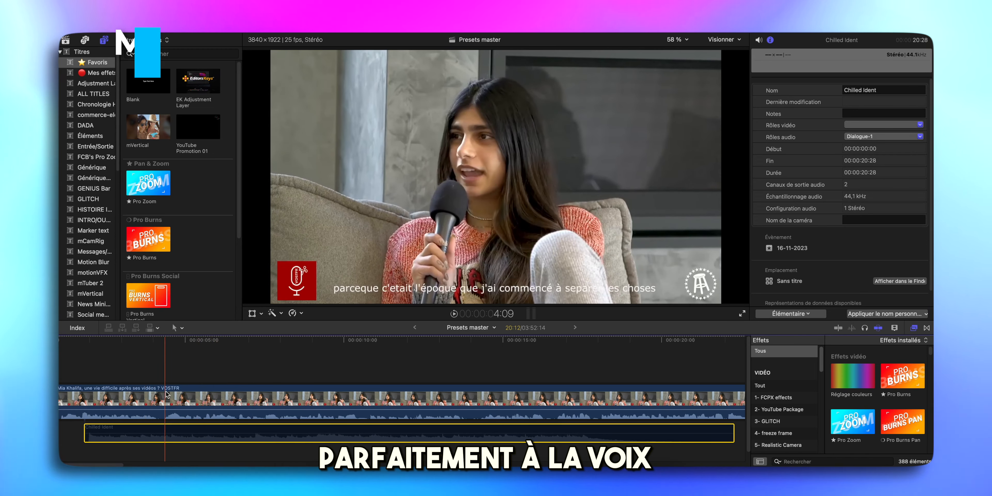
Play the start of the interview clip without the background music.
click(78, 382)
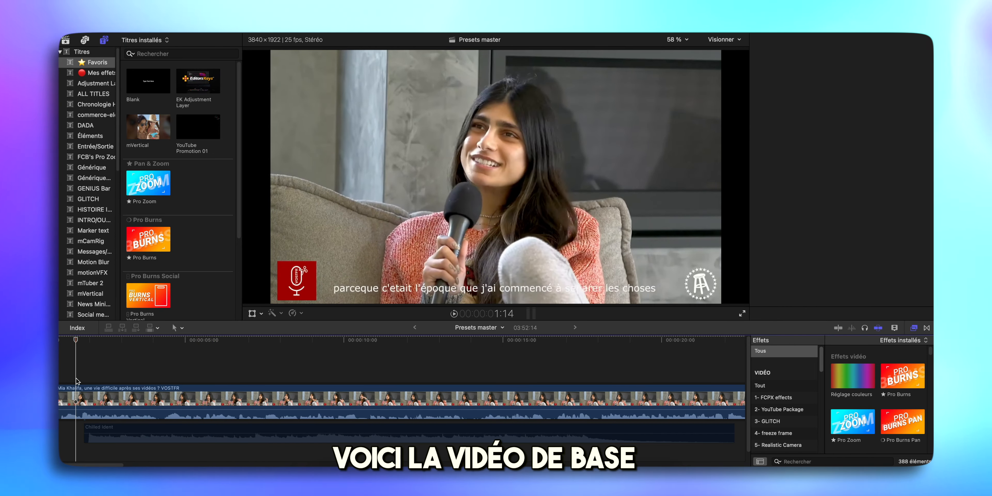
key(space)
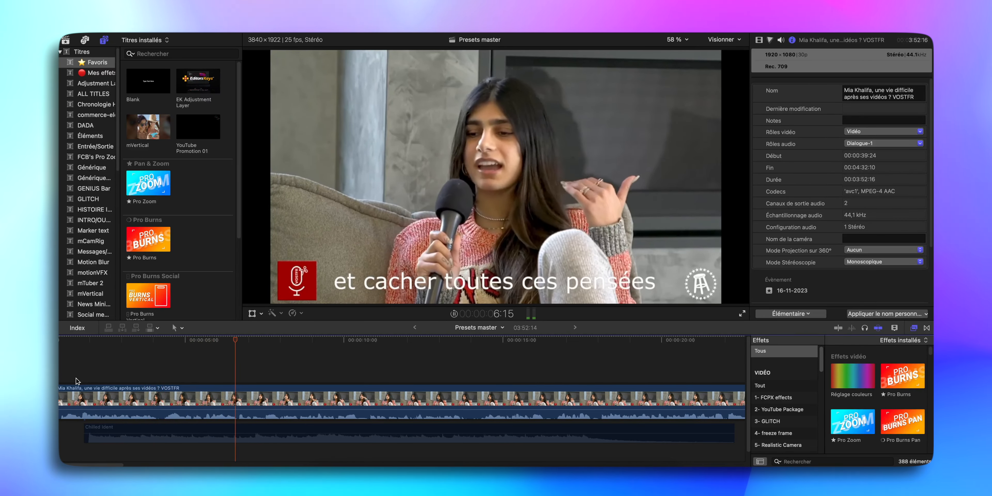
key(space)
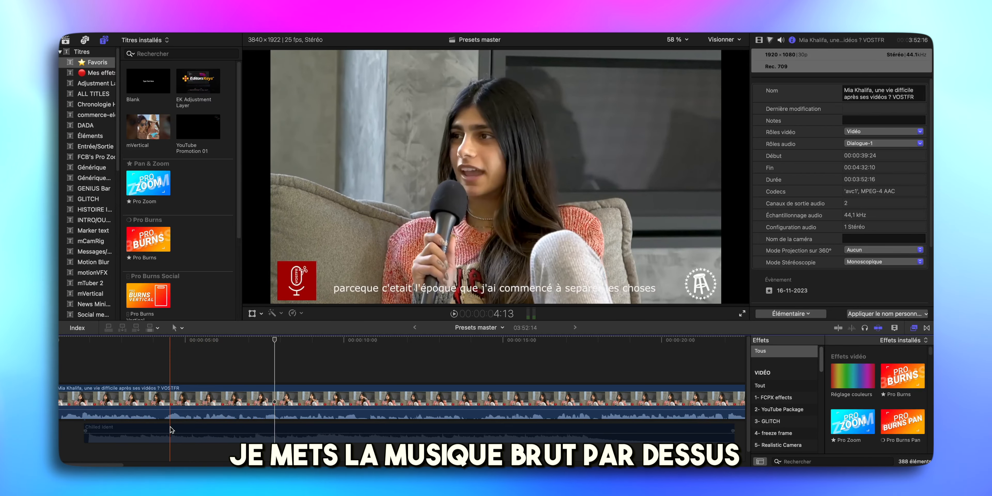
Enable the Chilled Ident music clip and play the interview with the unprocessed music underneath.
click(172, 429)
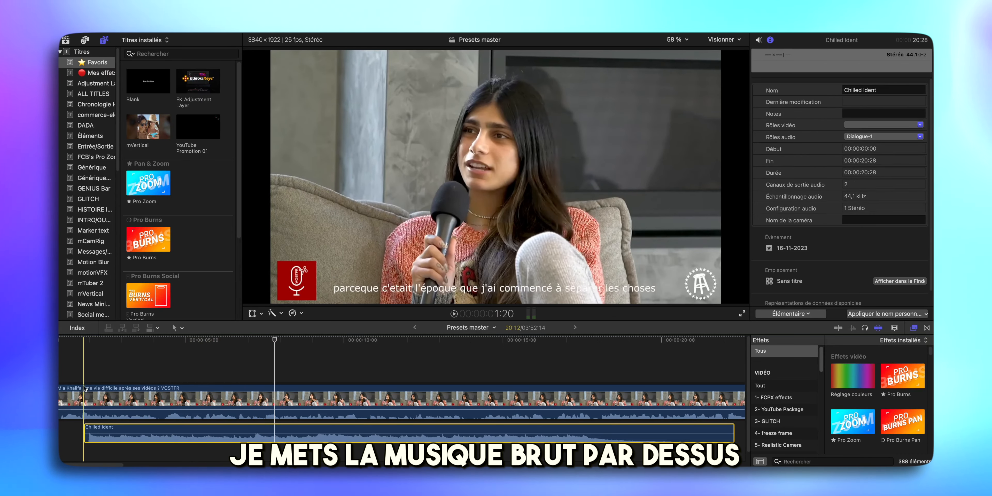
key(space)
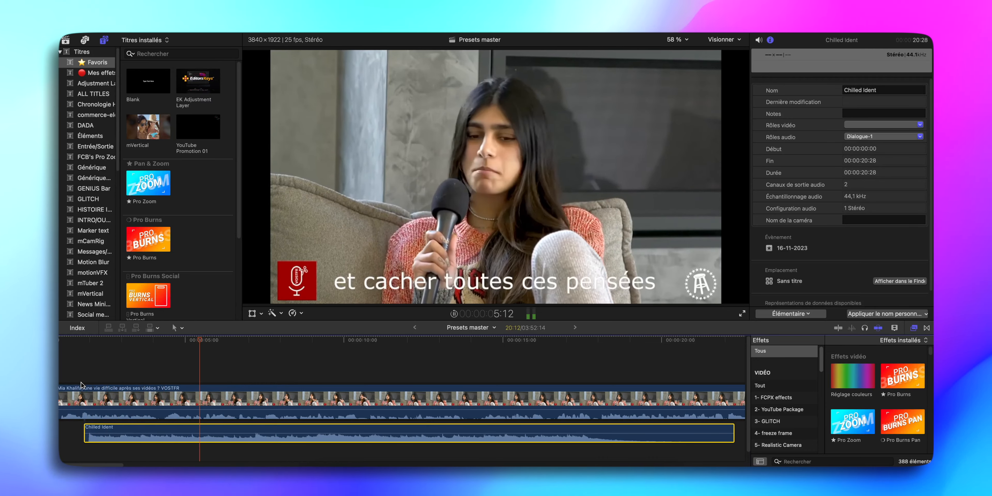
key(space)
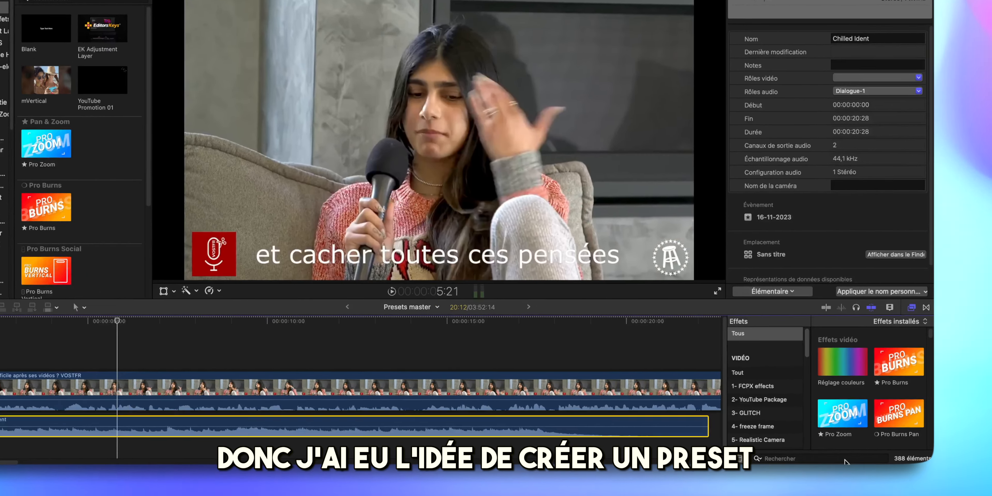
Search the effects for "musi", apply the Music Egalizer preset to the Chilled Ident clip and play back the result.
click(864, 462)
text(musi)
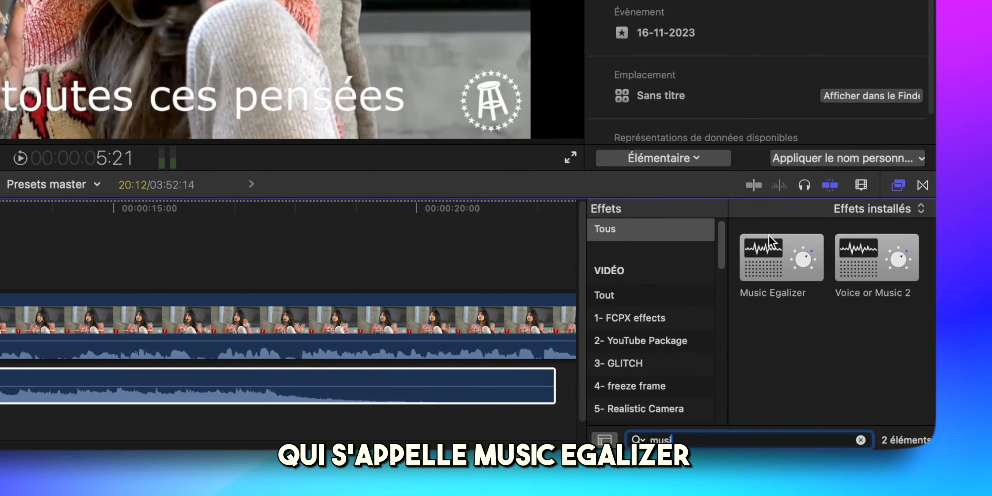
drag(773, 248, 517, 428)
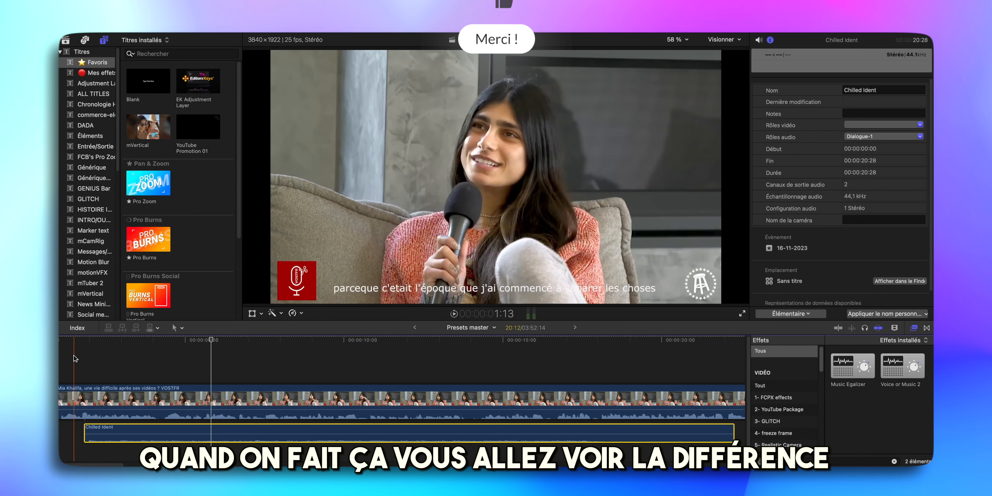
key(space)
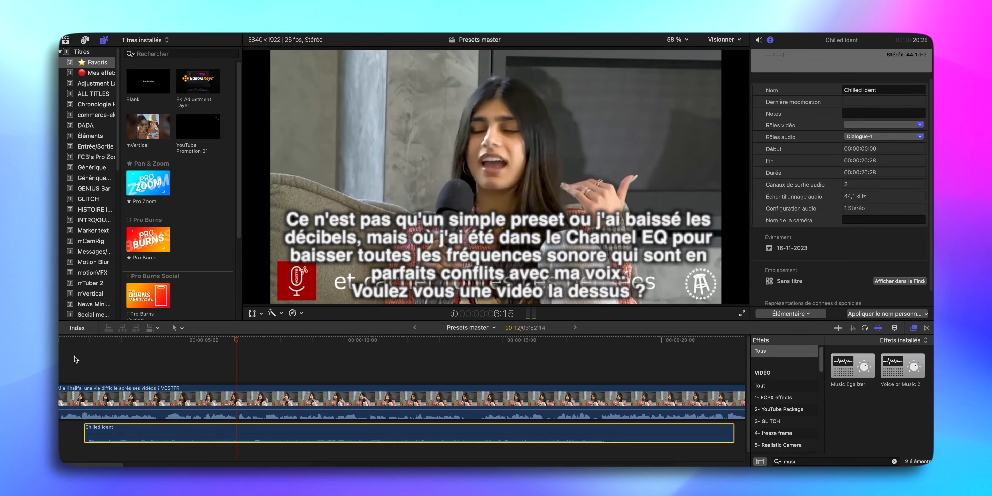
key(space)
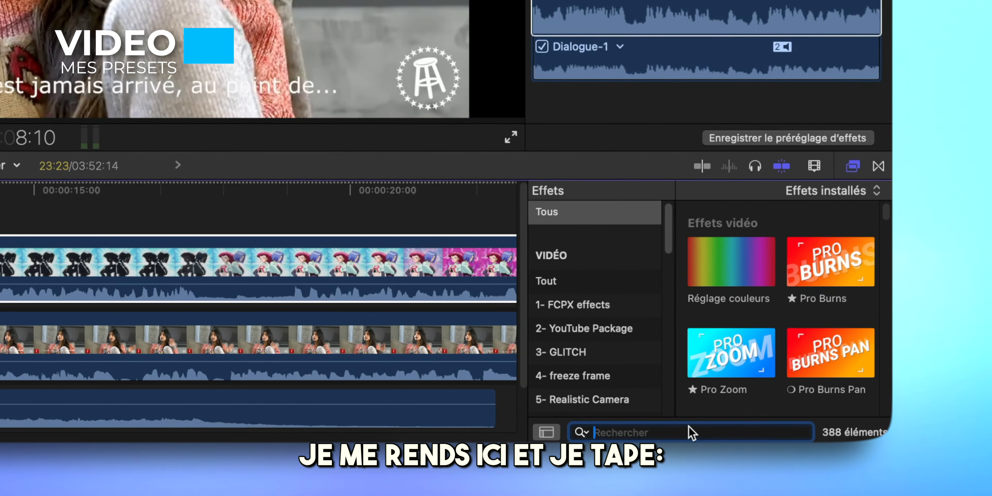
Search the effects for "bord" and apply the Bords arrondi preset to the cartoon clip above the interview.
text(bord)
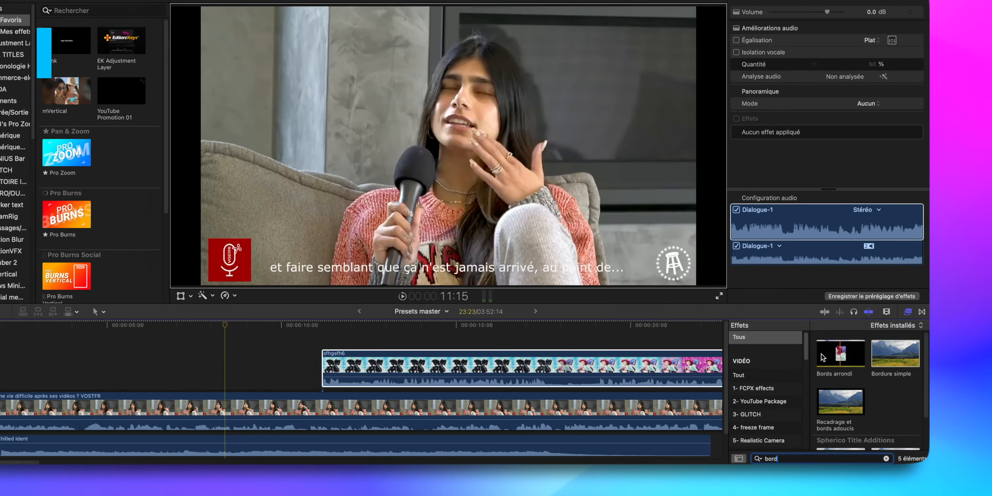
drag(823, 357, 545, 363)
click(514, 340)
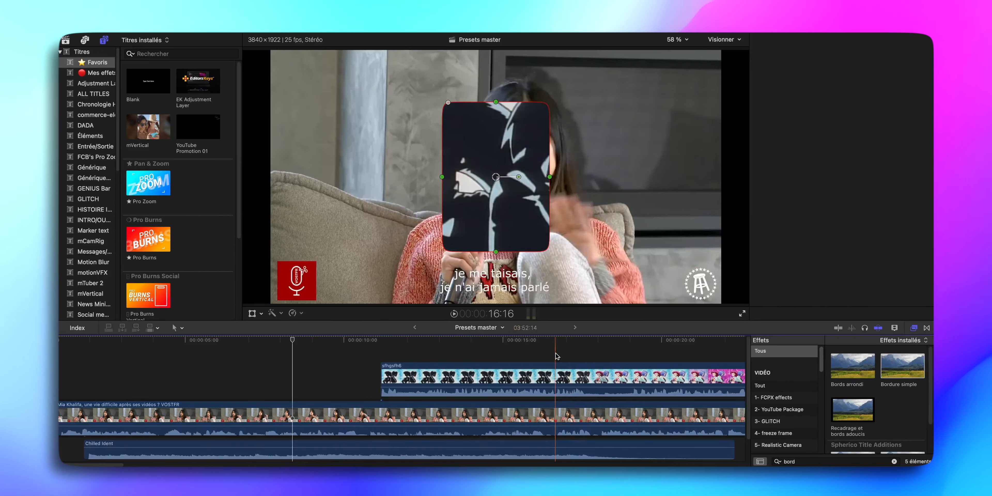
Widen the cartoon clip's rounded mask to the full frame and place the clip, scaled to 35.83 %, in the picture's upper-right corner.
click(543, 376)
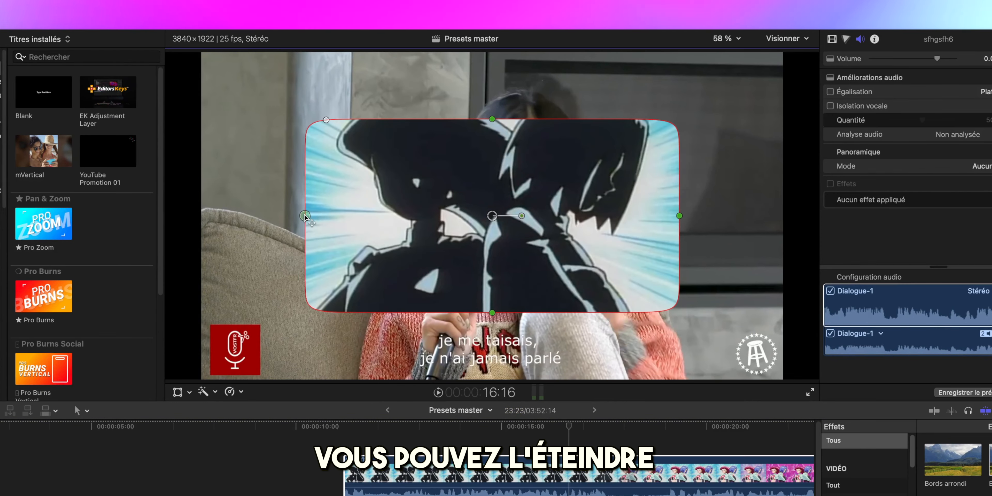
drag(492, 97, 492, 87)
drag(431, 293, 511, 270)
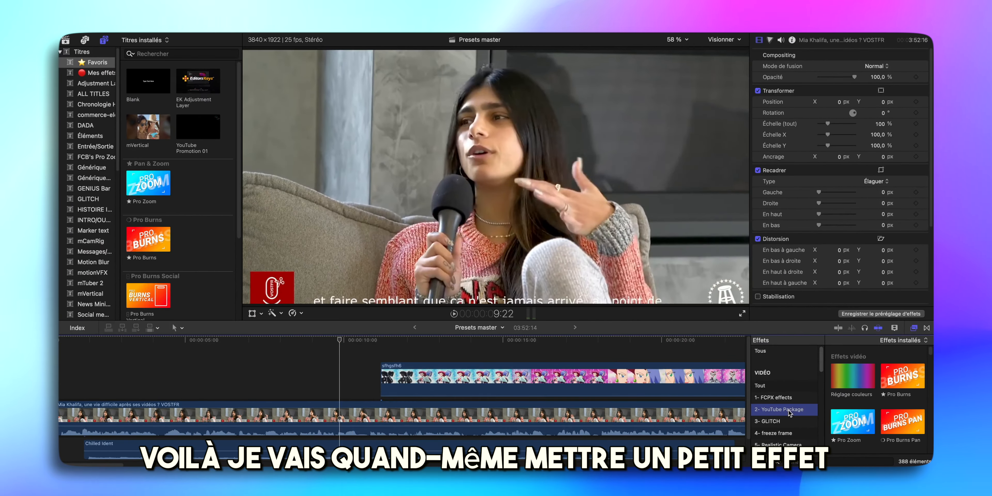
Apply the 01 OpacityIN effect from the YouTube Package category to the cartoon clip and preview its entrance.
click(786, 410)
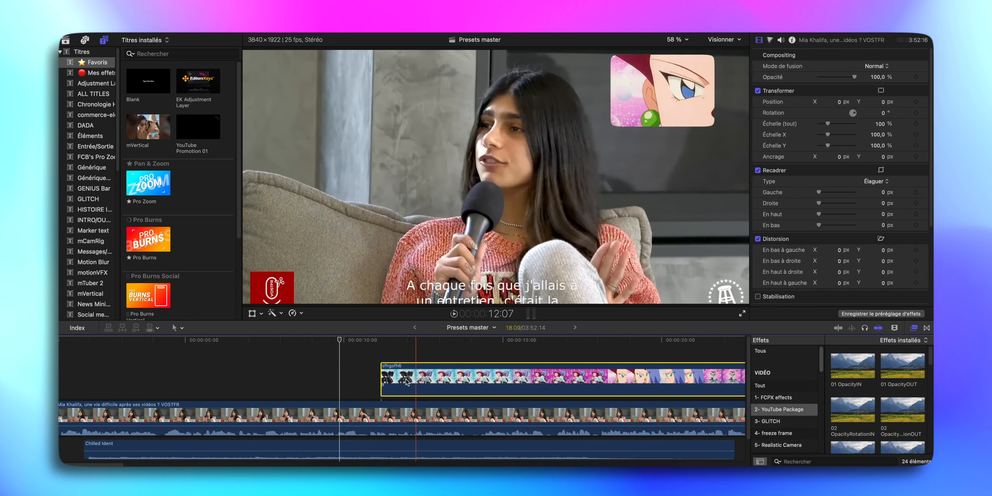
click(313, 375)
key(space)
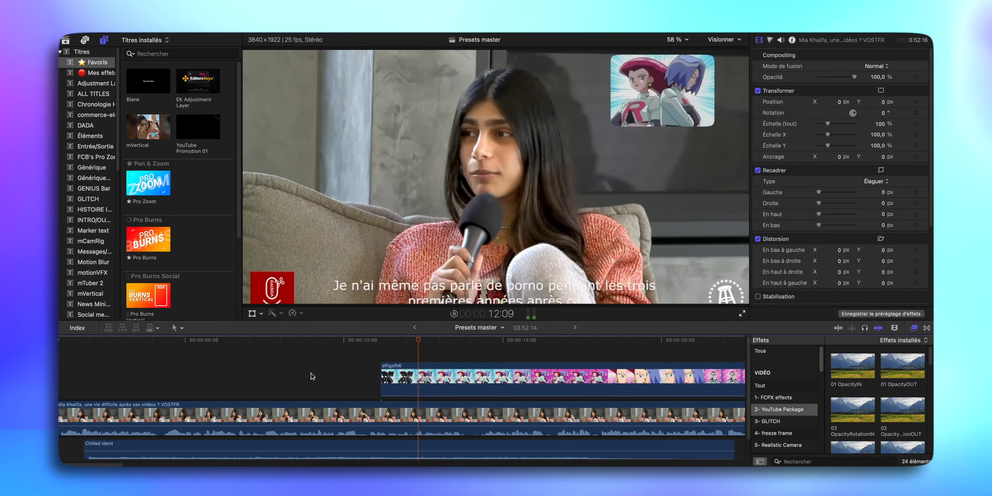
click(507, 372)
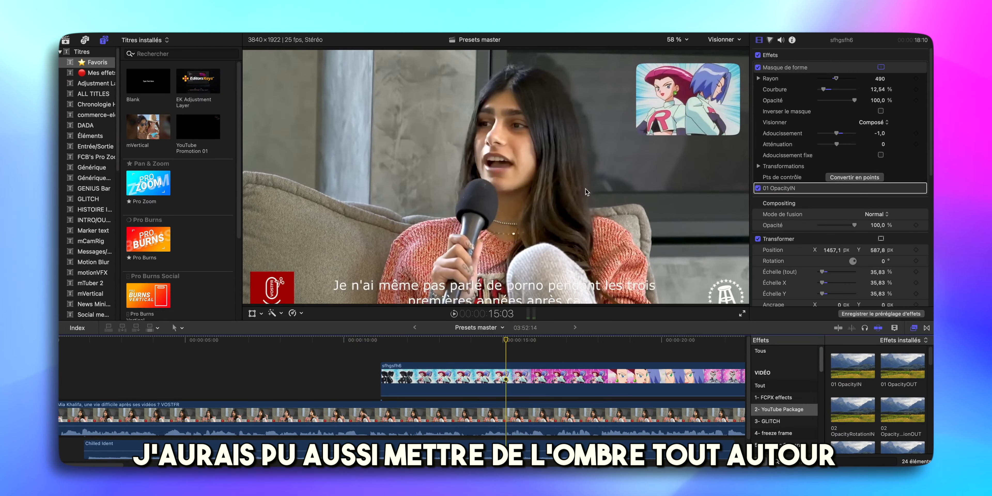